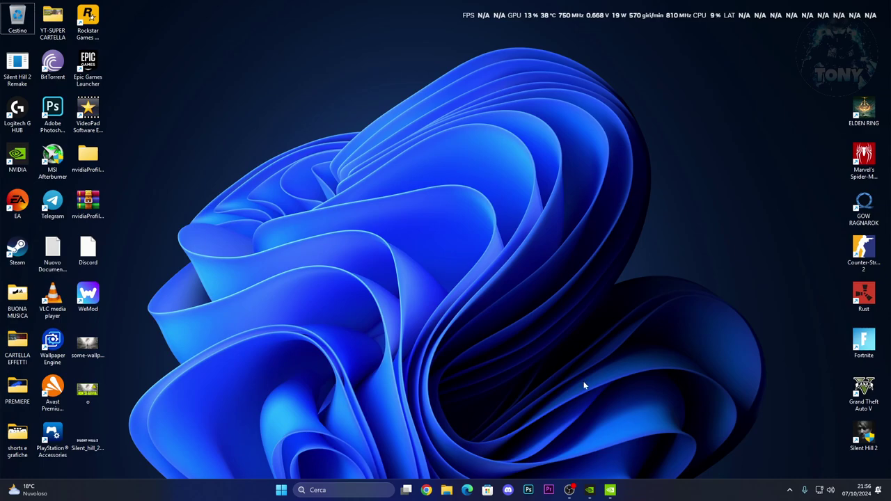
Open the NVIDIA Control Panel.
click(789, 489)
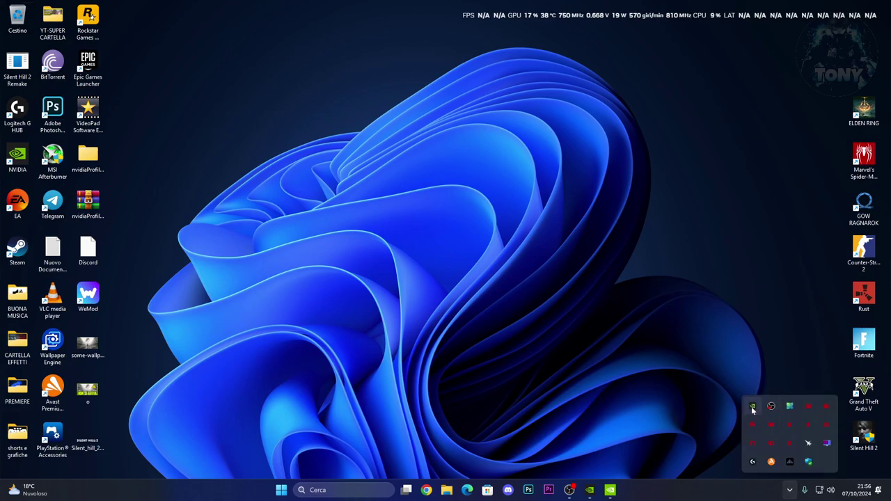
right_click(752, 410)
click(788, 434)
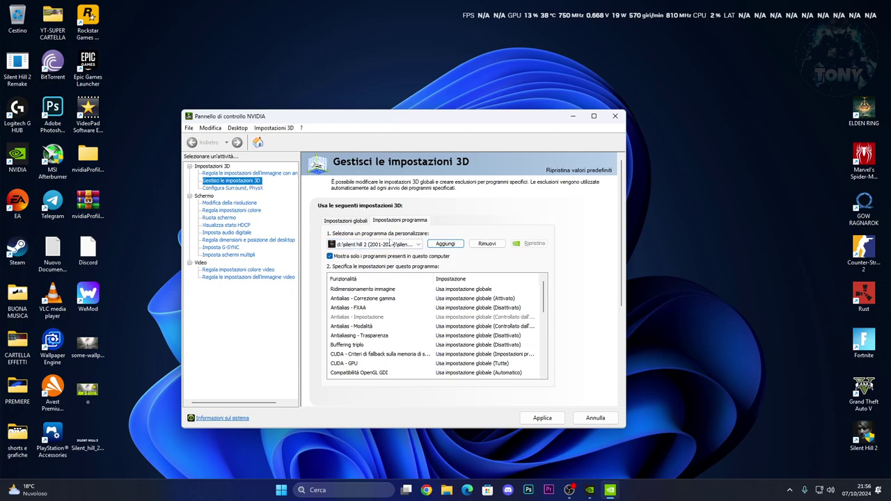
Add the SHProto-Win64-Shipping application from SILENT HILL 2's Win64 folder as a program to customise.
click(445, 244)
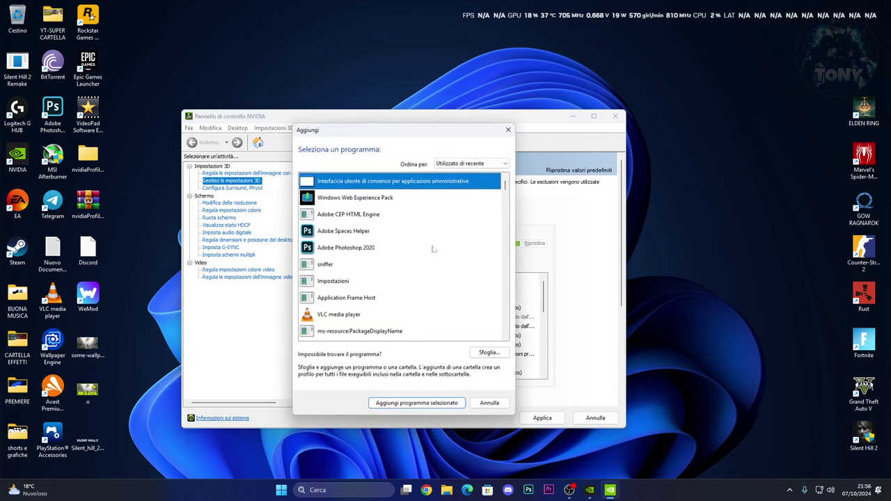
click(487, 352)
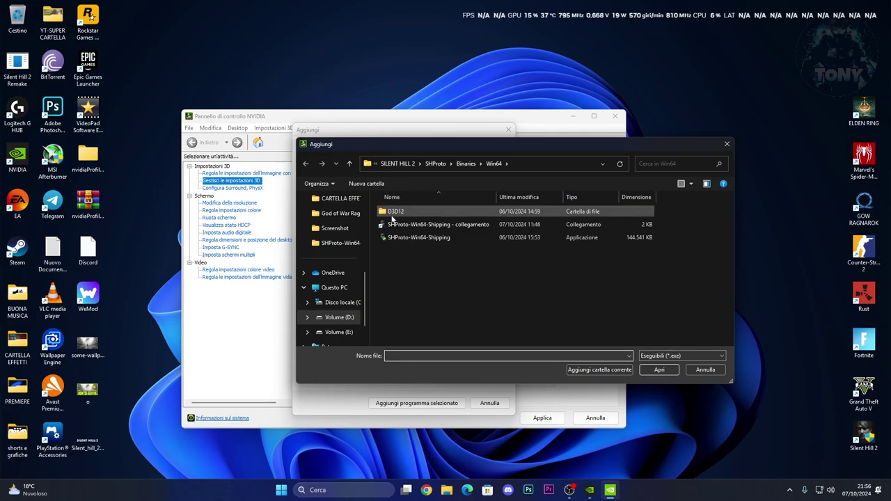
click(397, 238)
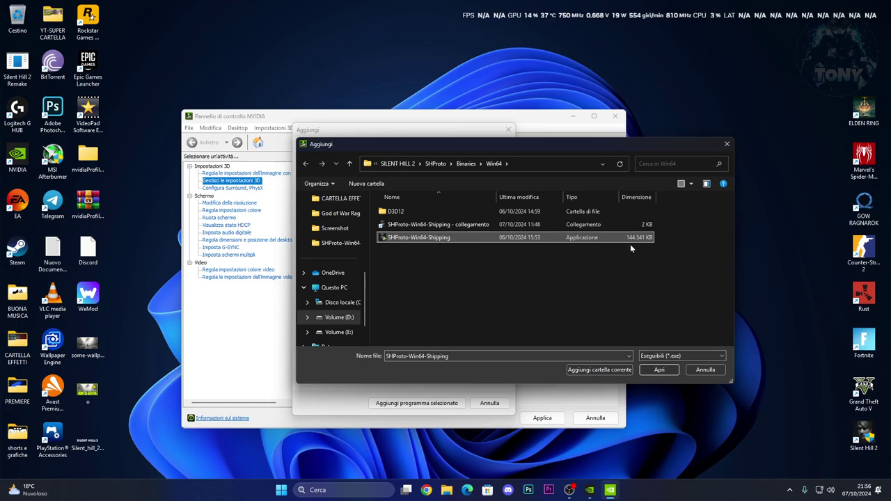
click(657, 371)
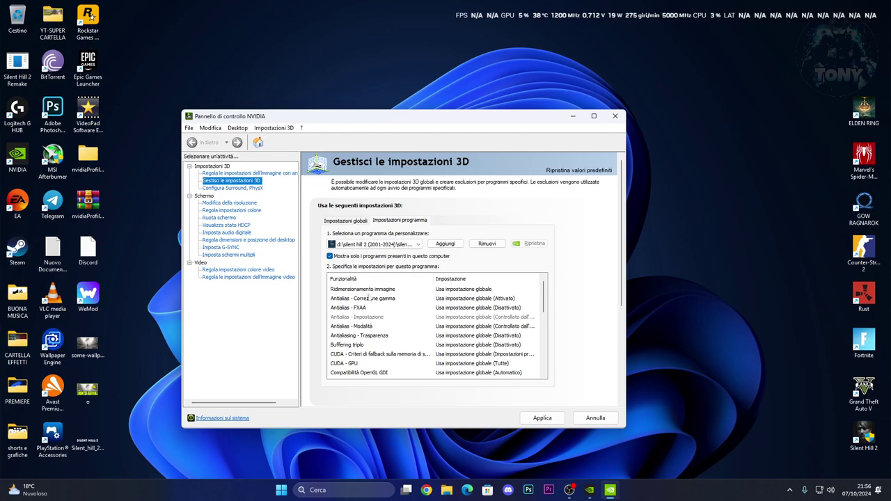
Set Ridimensionamento immagine to Disattivato for the selected program.
click(461, 289)
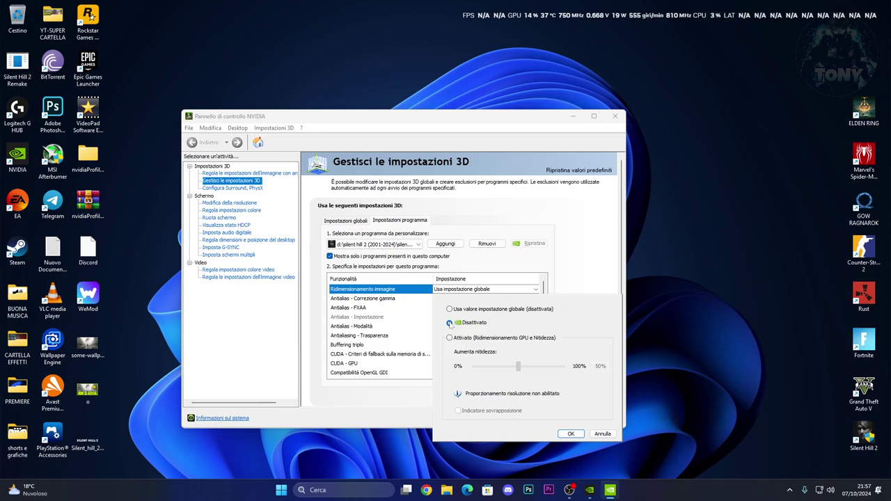
click(450, 322)
click(565, 433)
Set Antialias - Correzione gamma, Antialias - FXAA and Antialiasing - Trasparenza to Disattivato.
click(416, 299)
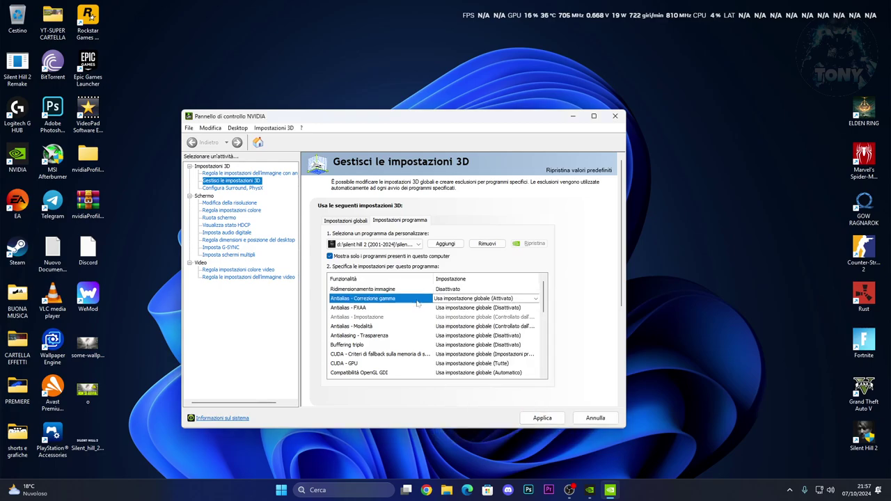
click(458, 299)
click(452, 315)
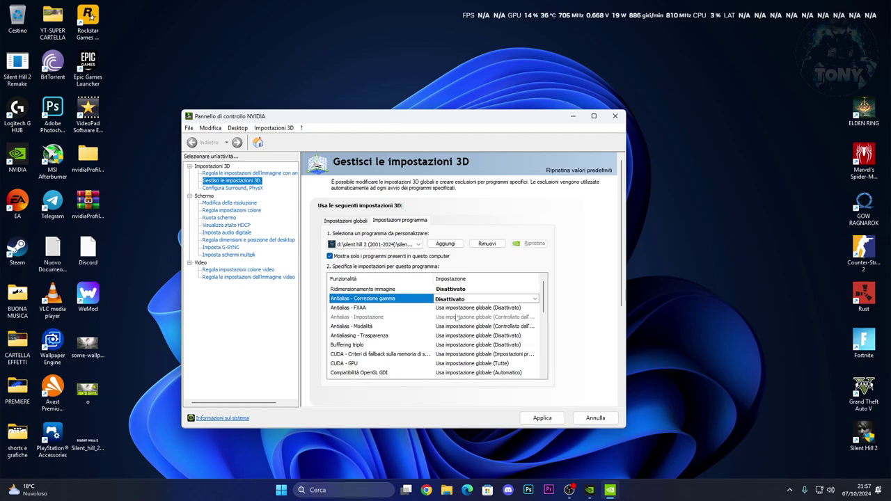
click(462, 307)
click(452, 324)
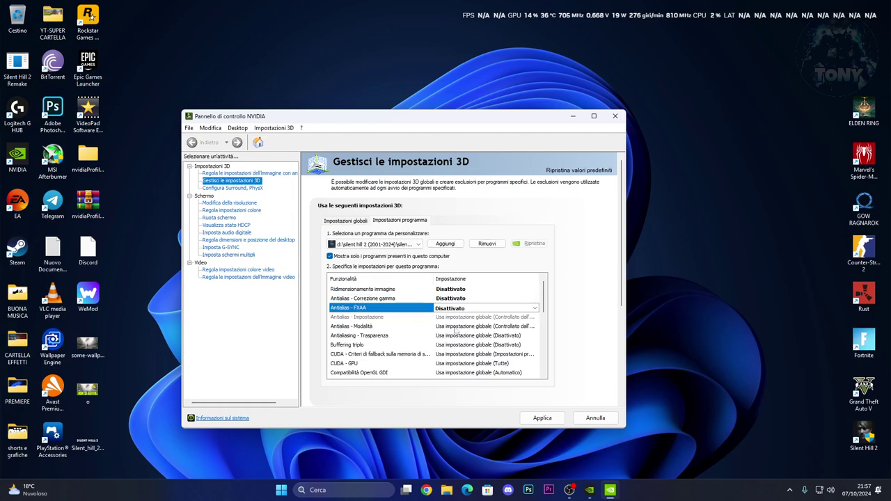
click(462, 336)
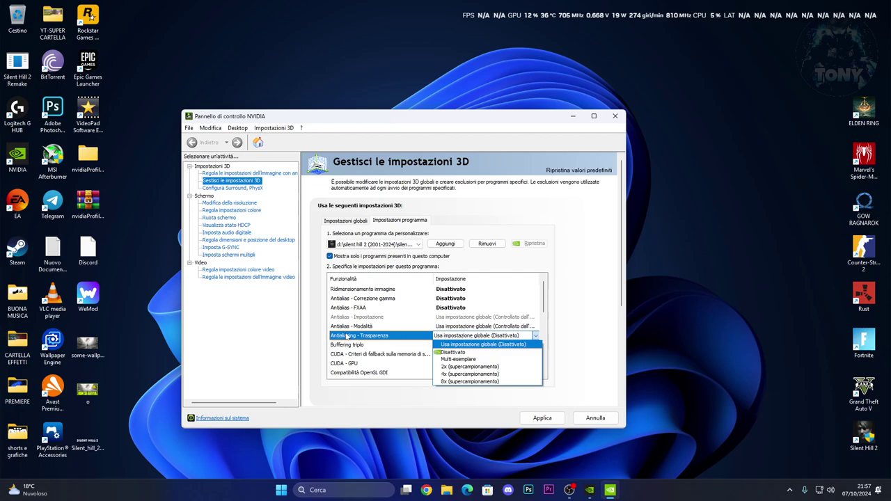
click(452, 352)
Set Filtro anisotropico and Filtro struttura - Ottimizzazione campione to Disattivato.
scroll(437, 348, down, 2)
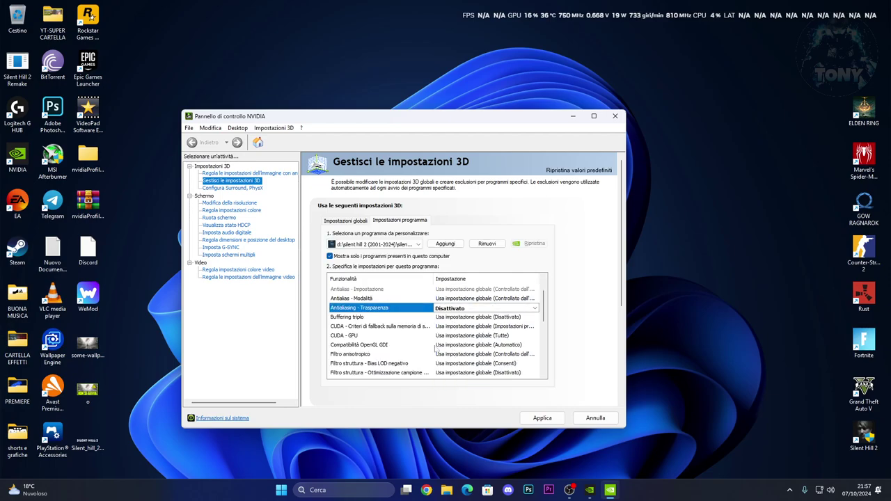
click(449, 327)
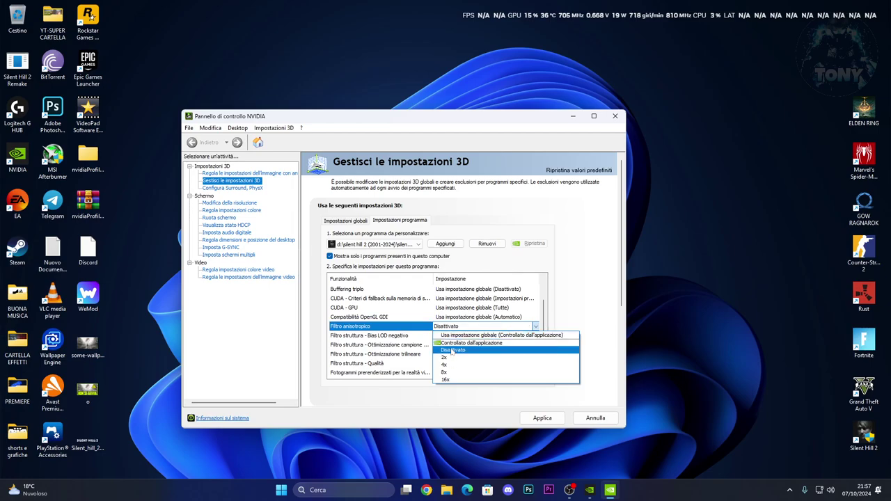
click(451, 358)
click(450, 345)
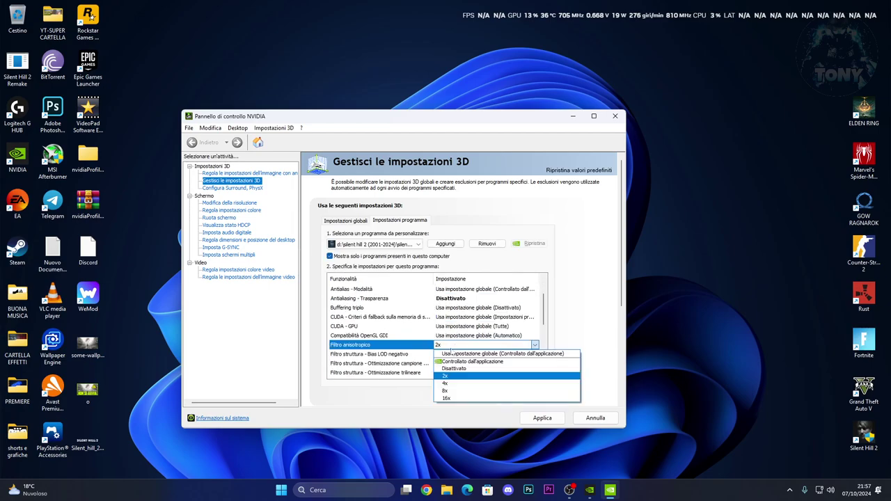
click(542, 321)
scroll(542, 326, down, 2)
scroll(542, 325, down, 2)
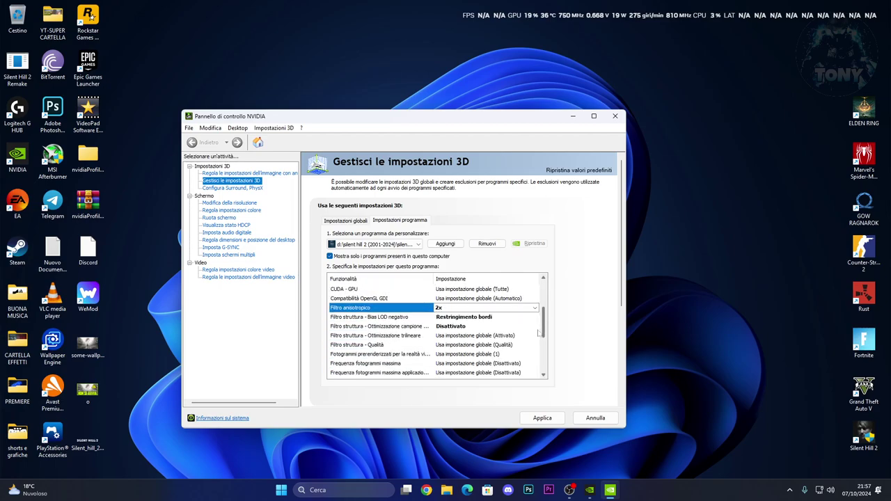
click(534, 307)
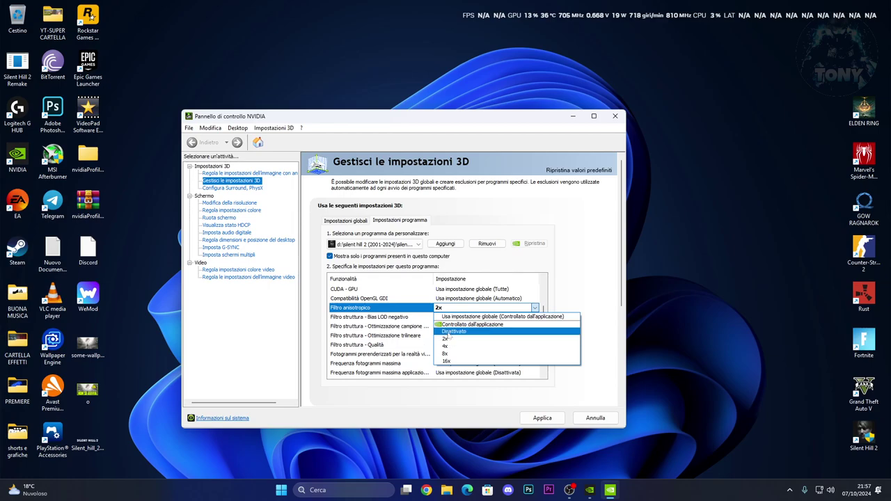
click(449, 333)
Set Filtro struttura - Bias LOD negativo to Consenti and Filtro struttura - Ottimizzazione trilineare to Attivato.
scroll(541, 335, down, 3)
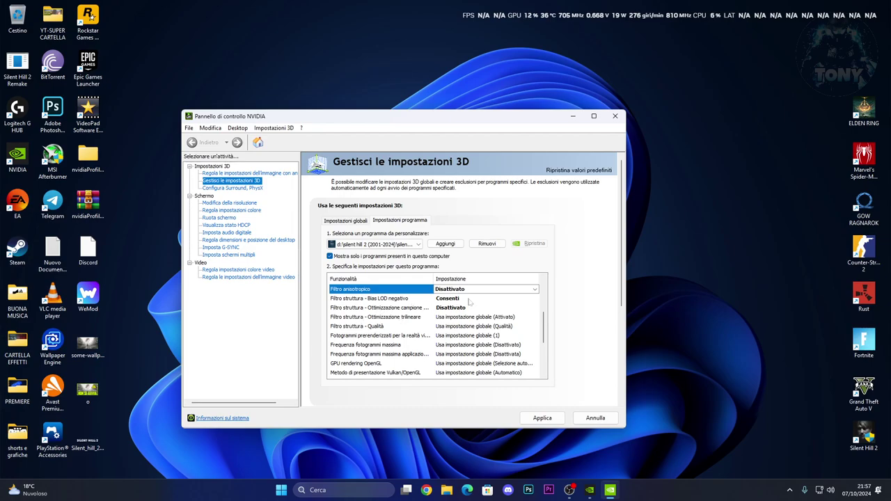
click(470, 300)
click(460, 320)
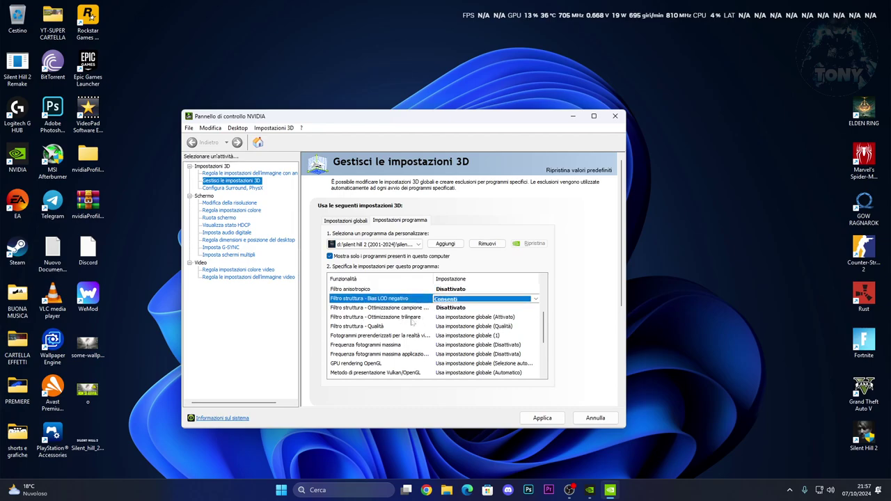
click(463, 317)
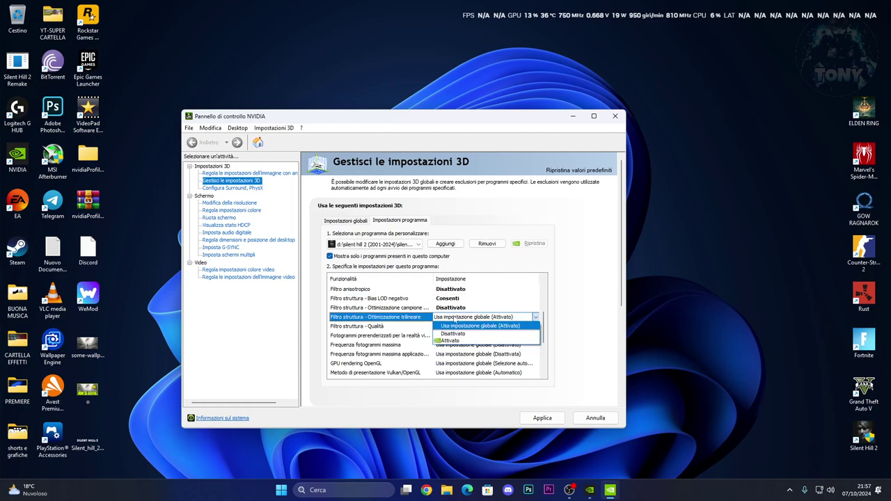
click(461, 341)
Set the low latency mode (Mod. bassa latenza) to Ultra.
drag(543, 317, 539, 352)
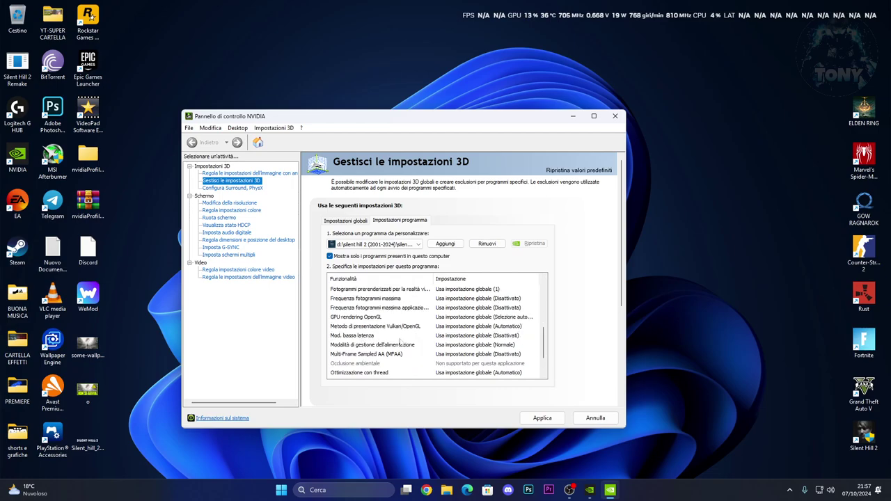
click(453, 338)
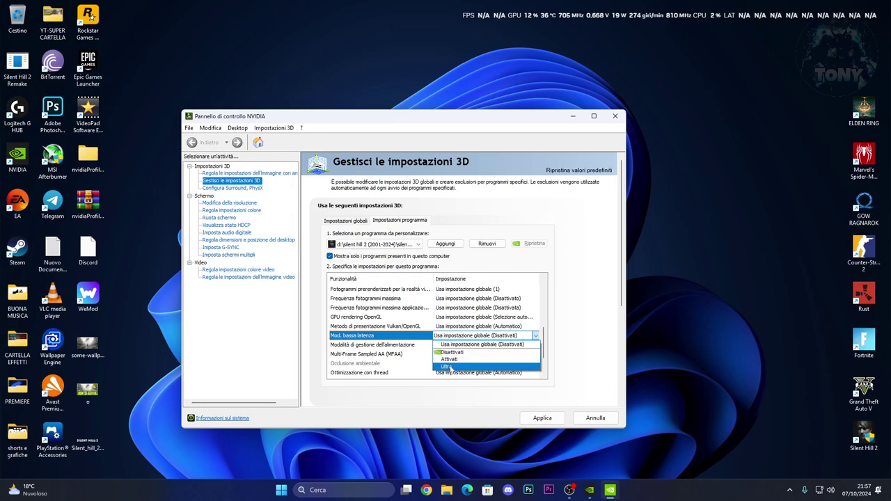
click(452, 366)
Set Sincronizzazione verticale to Disattivato.
scroll(546, 333, down, 3)
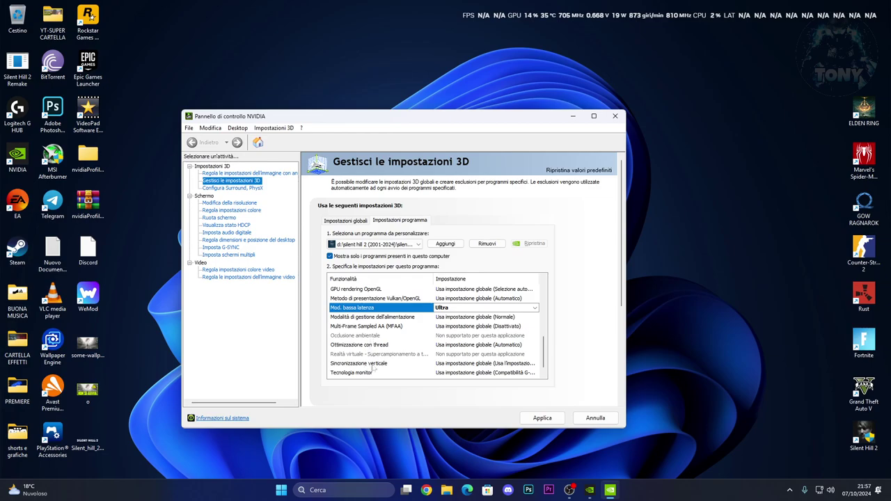
scroll(536, 362, down, 1)
click(478, 355)
click(479, 355)
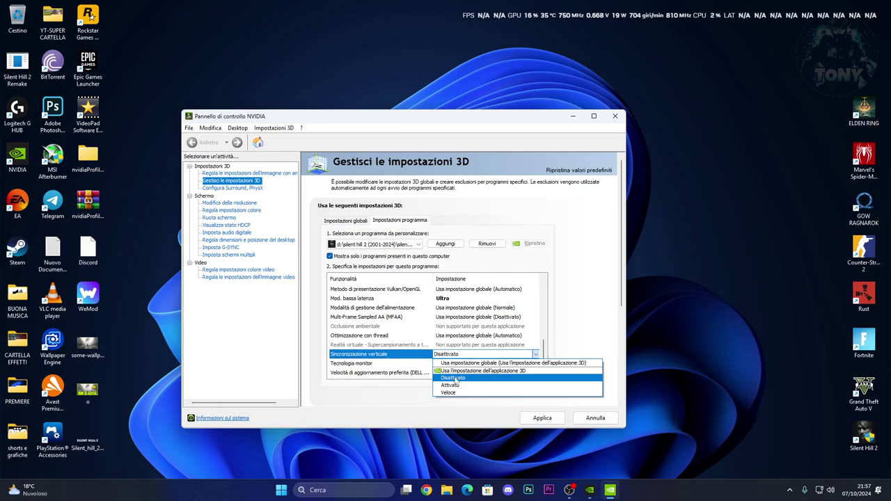
click(454, 378)
Set Tecnologia monitor to Compatibilità G-SYNC.
scroll(543, 363, down, 1)
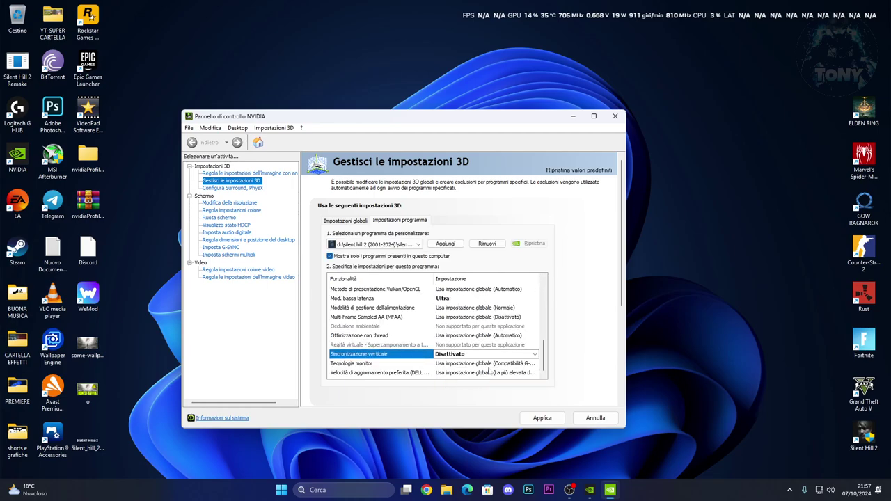
click(462, 365)
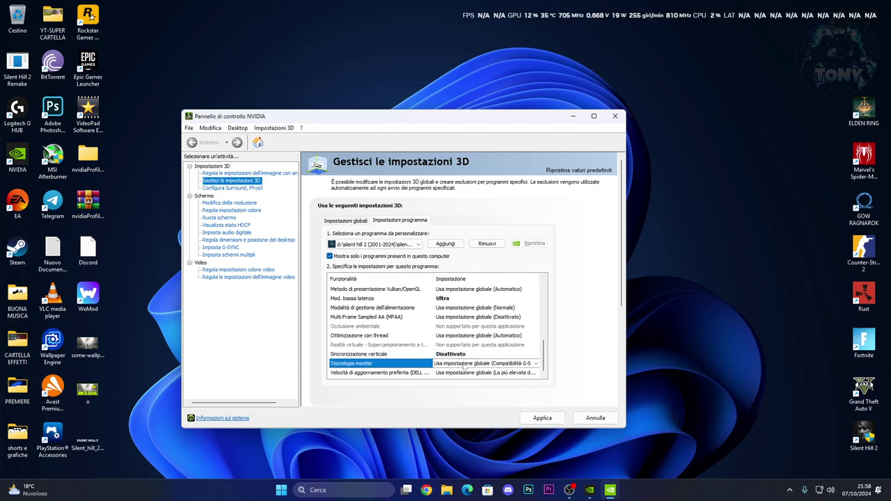
click(462, 380)
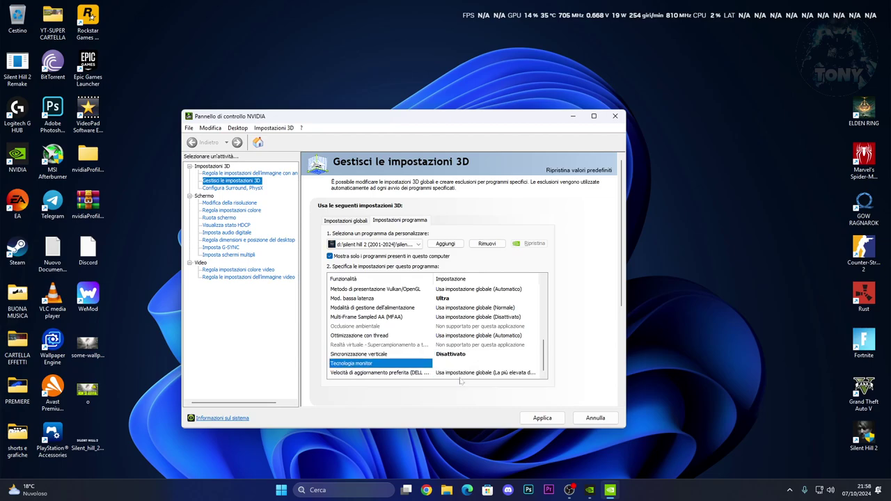
scroll(544, 354, down, 1)
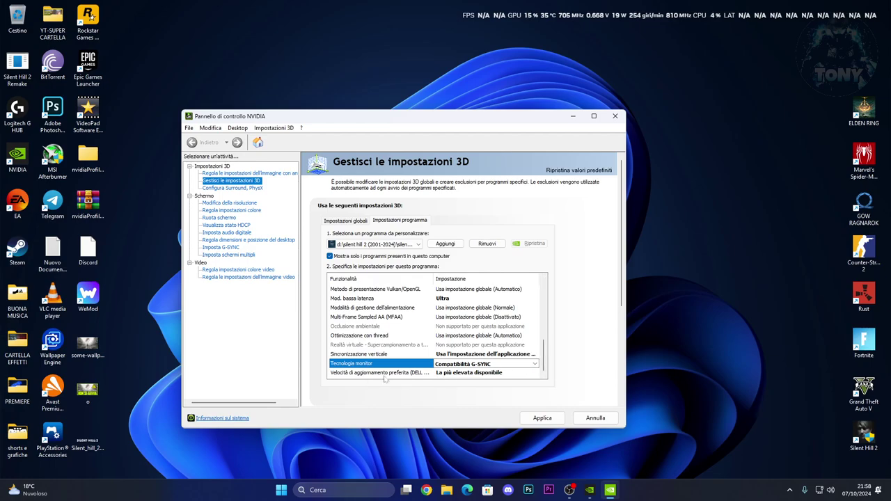
Set Velocità di aggiornamento preferita to La più elevata disponibile and apply the program's 3D settings.
click(418, 373)
click(456, 399)
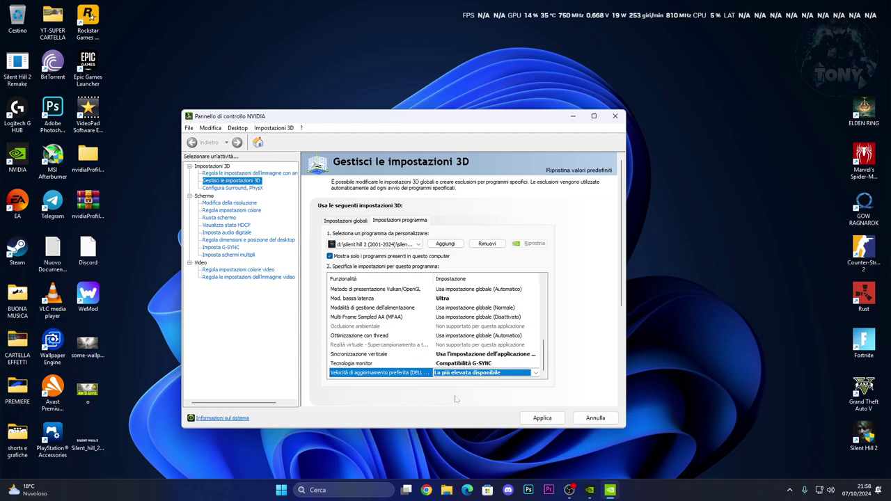
click(529, 418)
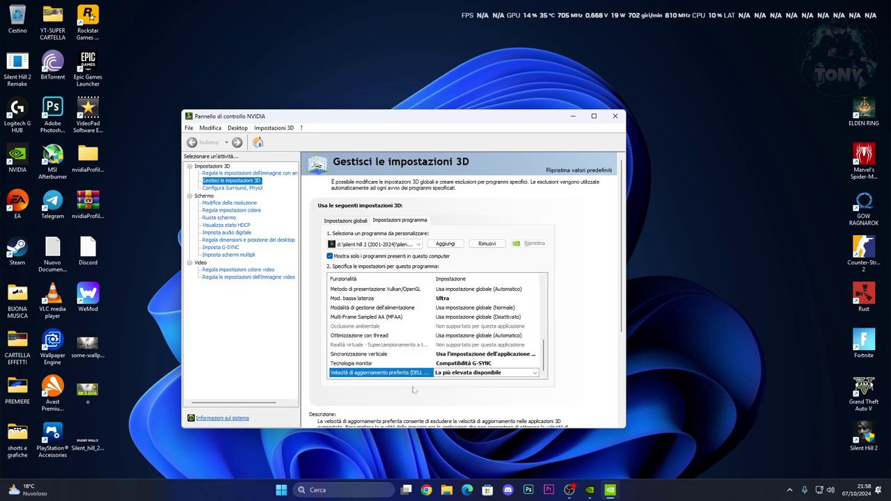
Switch the image settings with preview to the own-preference option, keep the emphasis on Prestazioni, and apply it.
click(225, 173)
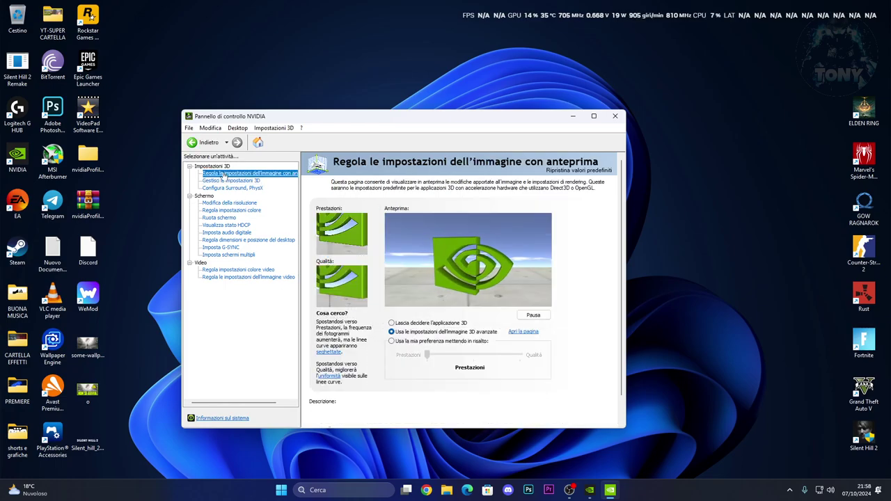
mouse_move(404, 333)
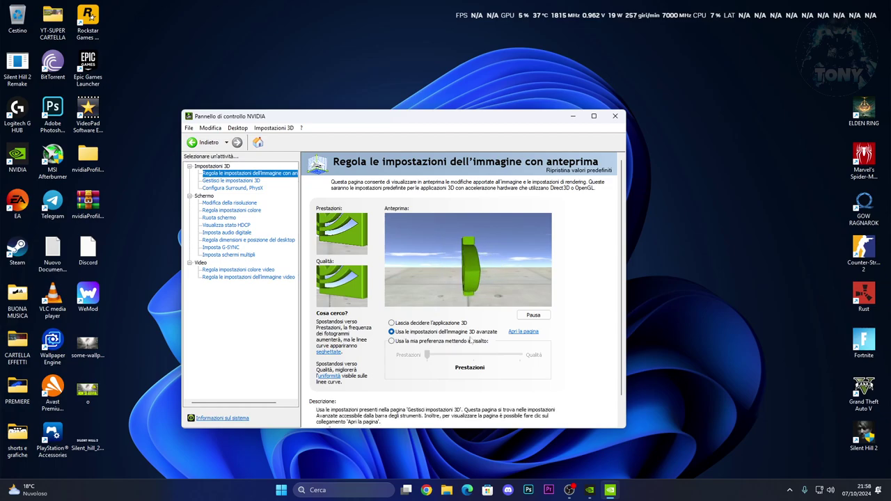
mouse_move(453, 354)
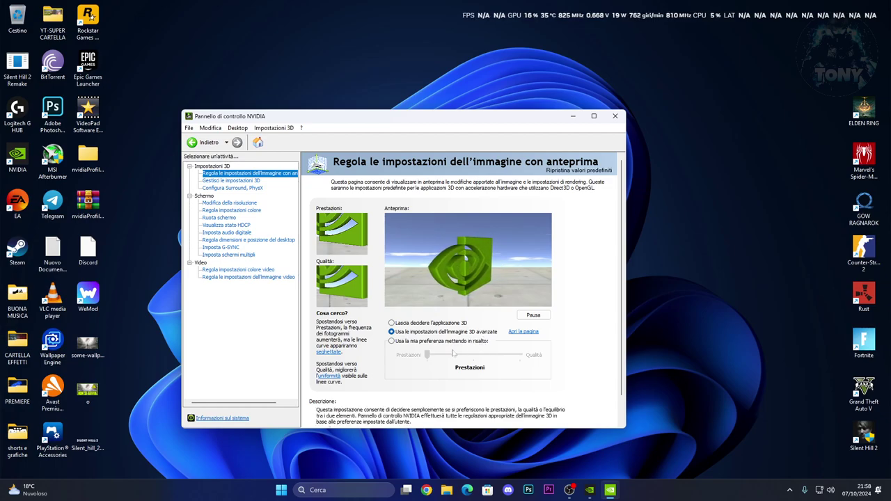
click(391, 341)
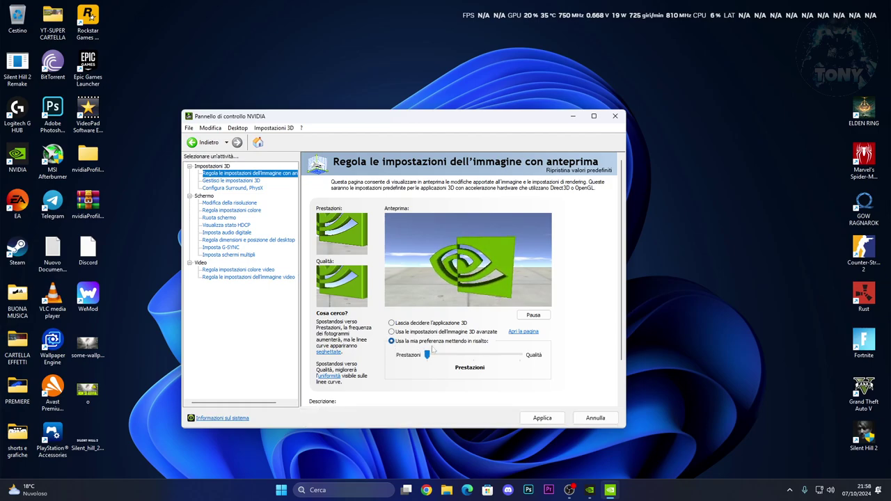
mouse_move(427, 355)
mouse_down()
mouse_move(529, 356)
mouse_move(427, 355)
mouse_up()
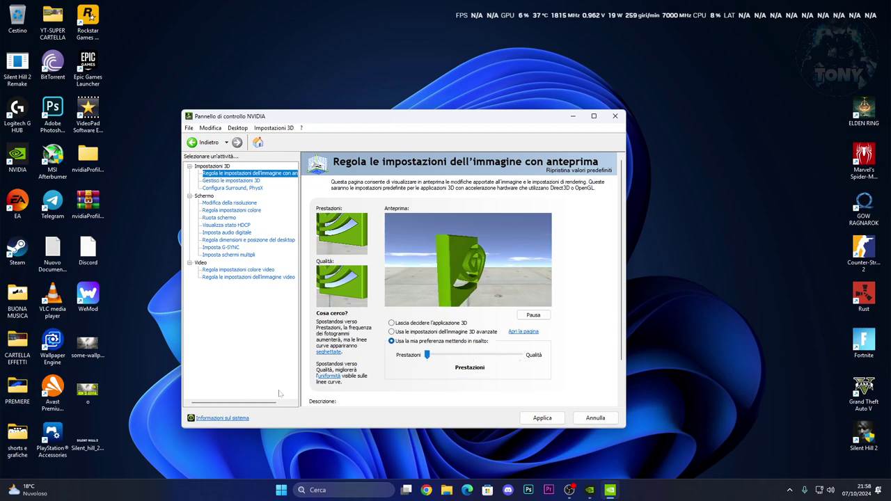
click(548, 423)
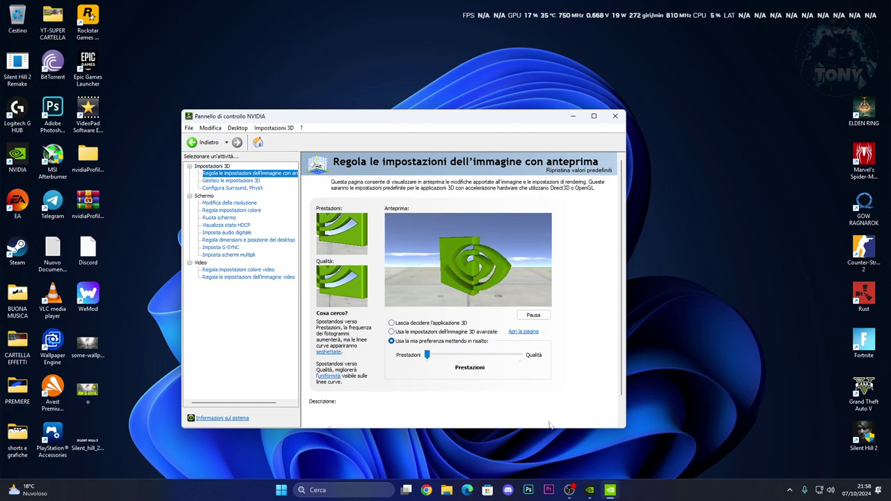
Close the NVIDIA control panel and open the Windows graphics settings by searching for "grafica".
click(615, 116)
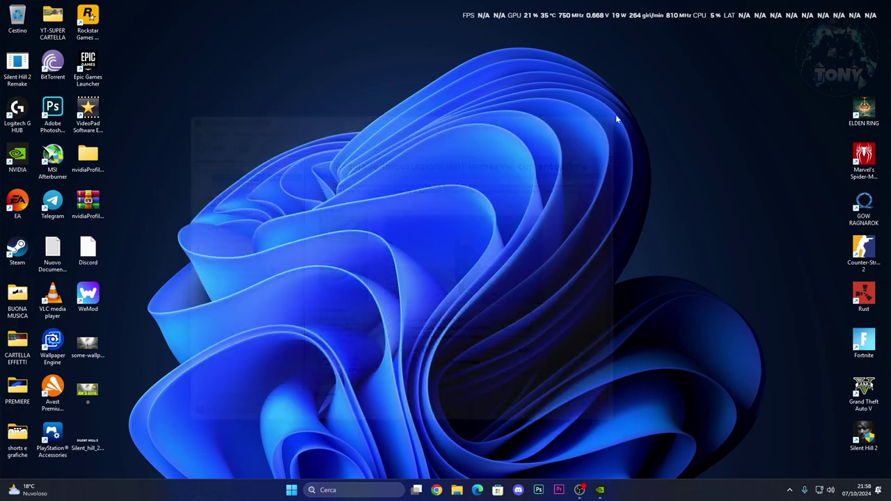
click(350, 490)
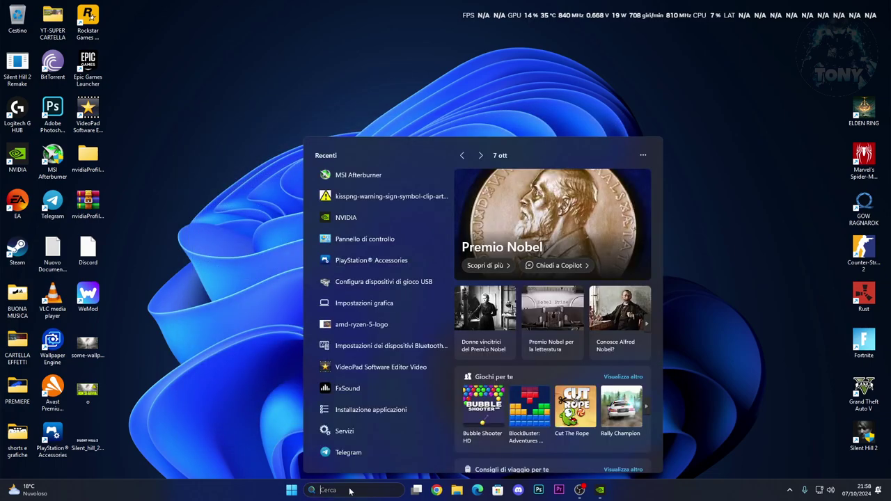
text(grafica)
click(353, 202)
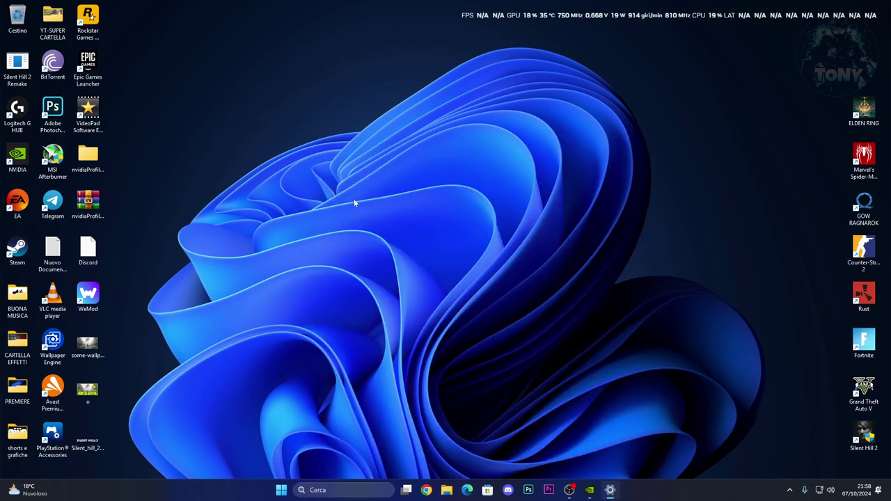
Try to add the Silent Hill 2 Remake desktop app to the list of apps with custom graphics settings.
scroll(355, 204, down, 3)
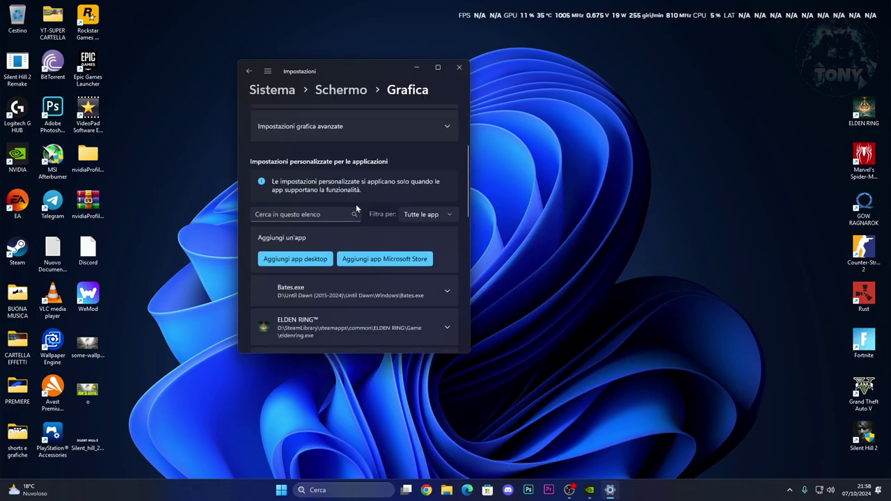
scroll(355, 204, down, 8)
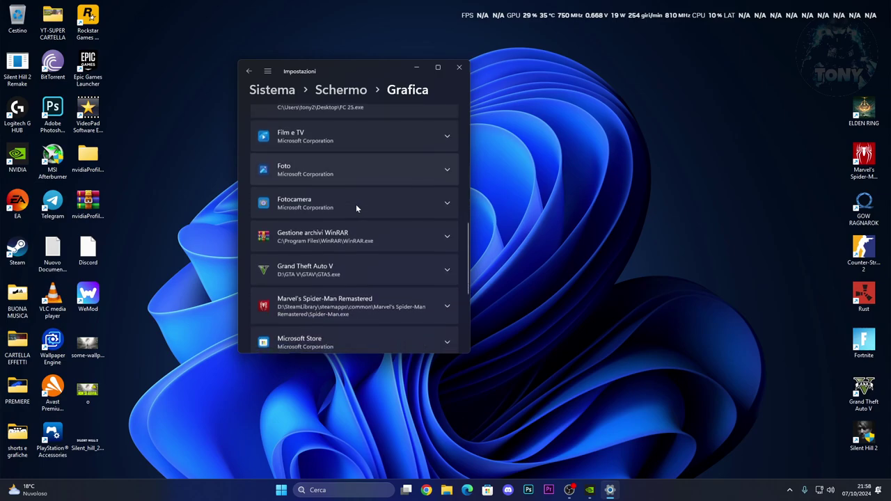
scroll(356, 206, down, 3)
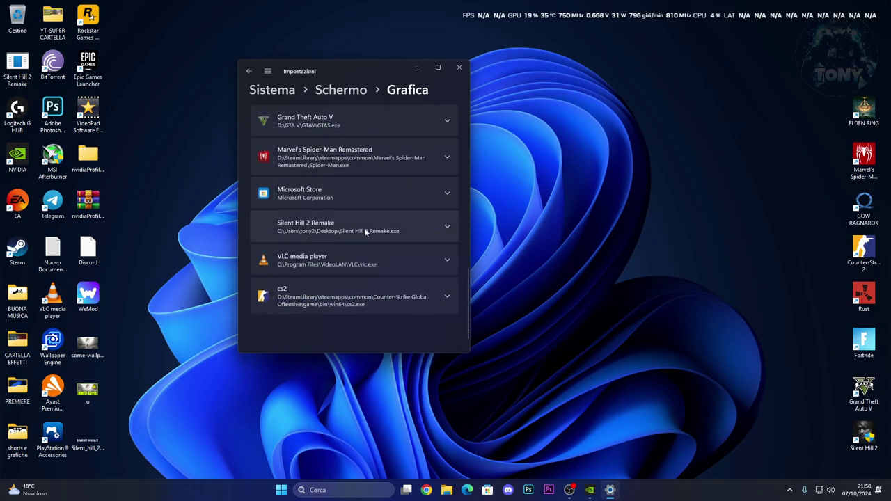
scroll(359, 242, up, 10)
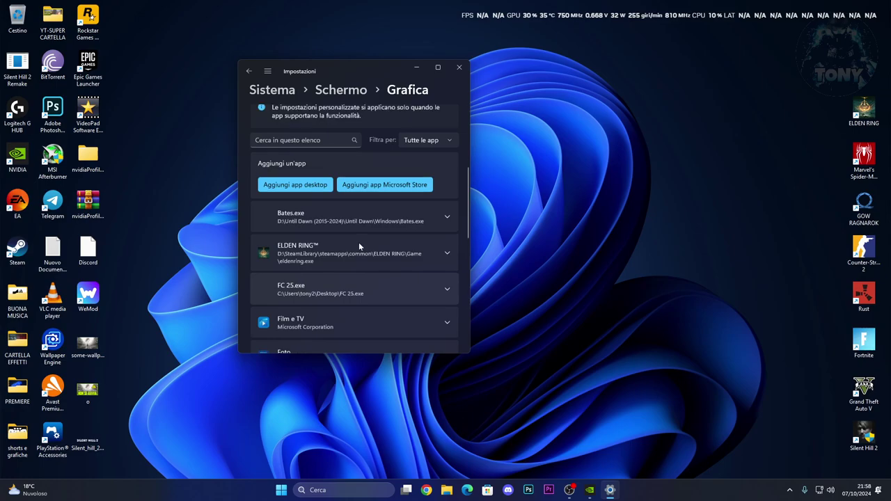
click(295, 184)
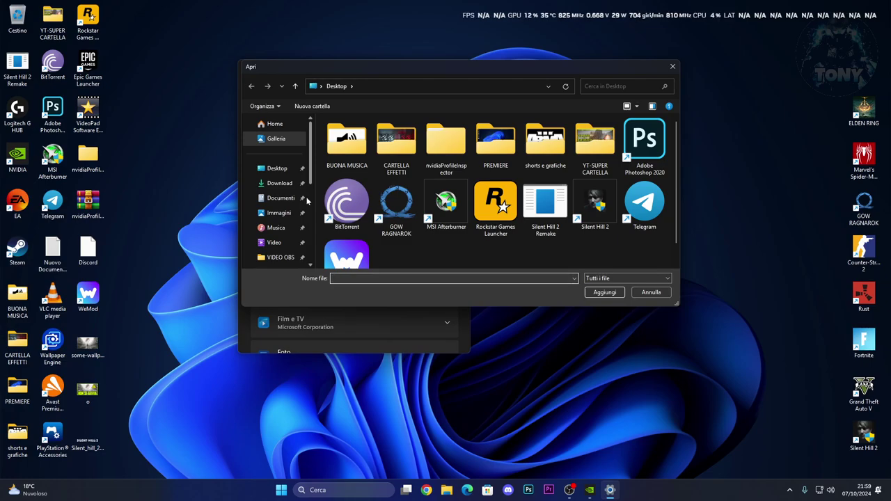
right_click(306, 200)
click(542, 256)
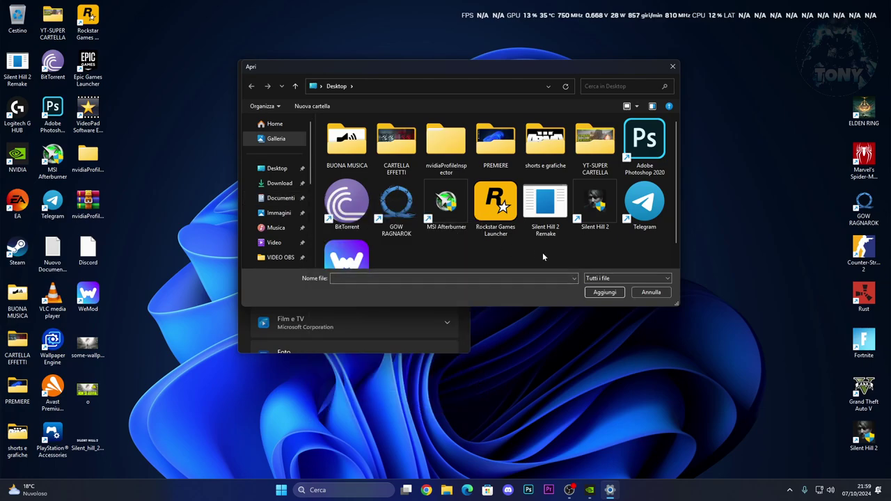
click(545, 204)
click(604, 292)
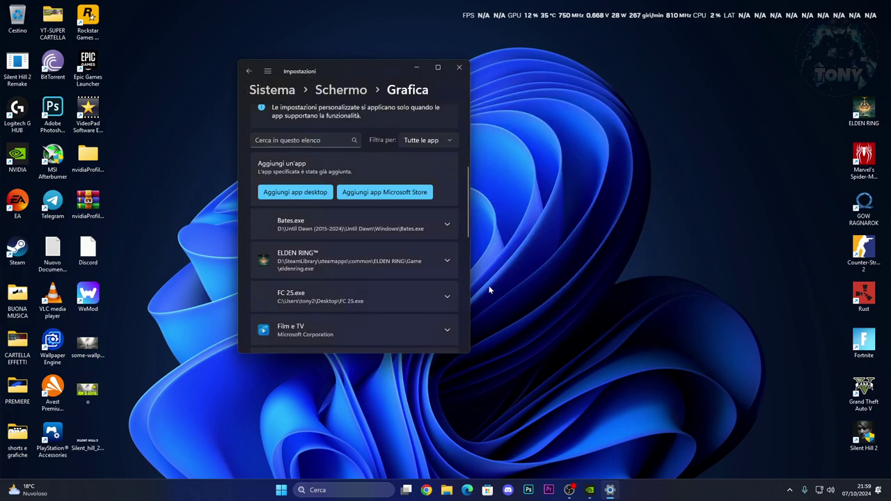
Set the GPU preference of Silent Hill 2 Remake to Prestazioni elevate (NVIDIA GeForce RTX 3070) and close the settings.
scroll(378, 271, down, 5)
click(383, 275)
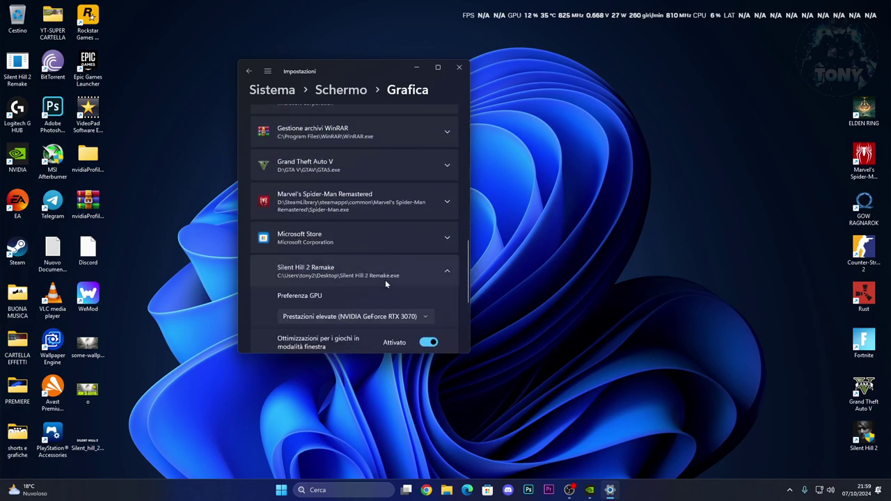
scroll(382, 286, down, 1)
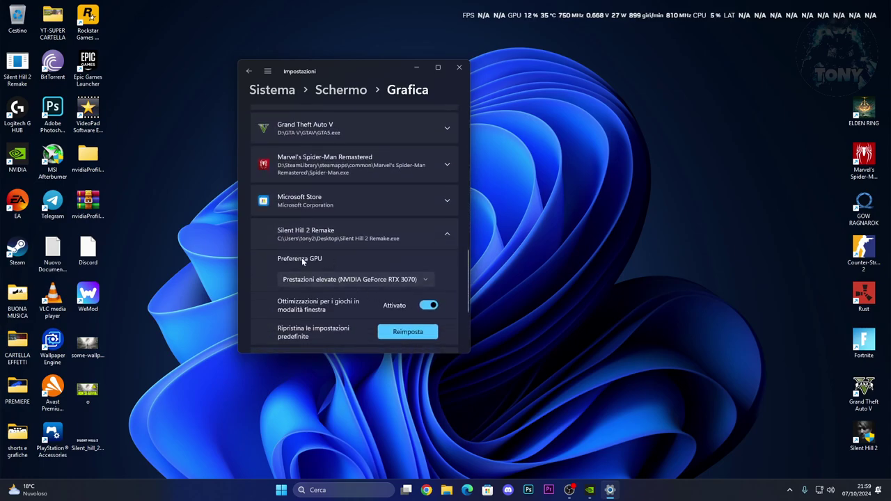
click(324, 281)
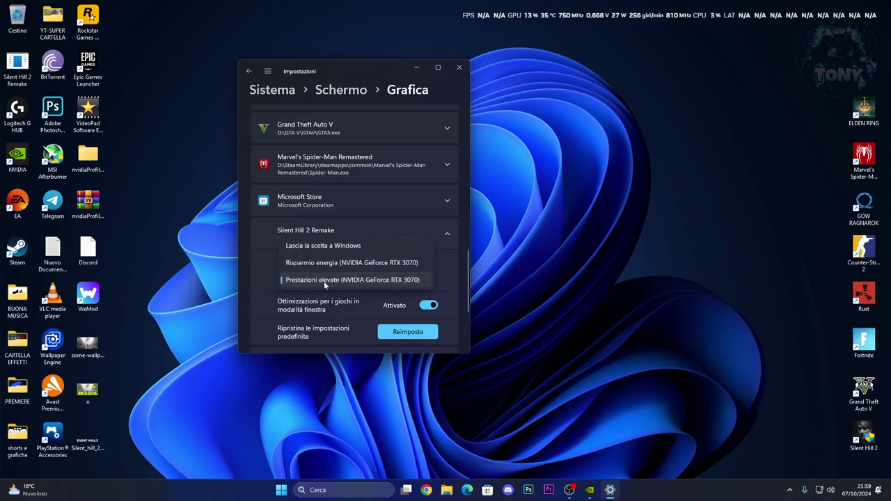
click(323, 282)
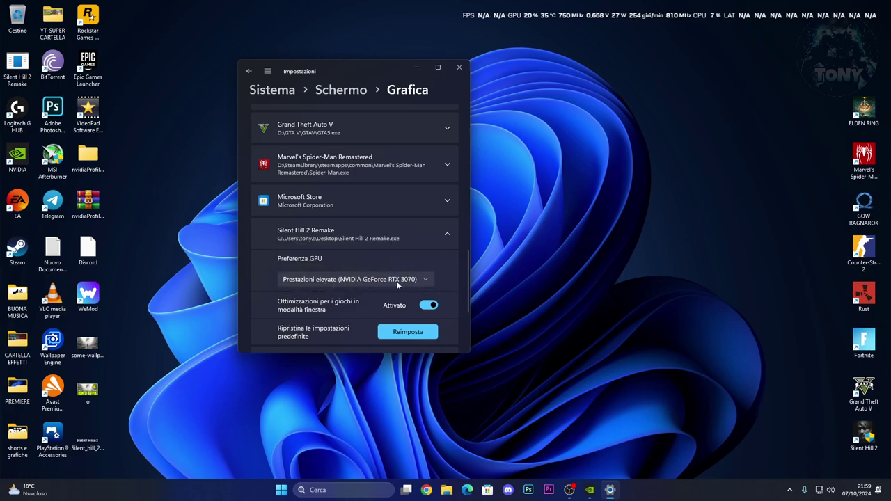
click(393, 282)
click(387, 282)
click(457, 66)
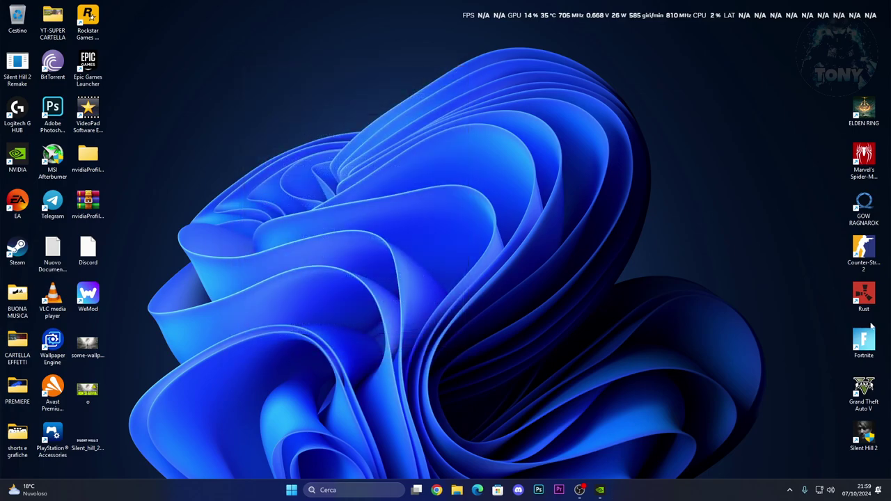
Move the Silent Hill 2 shortcut to mid-desktop and confirm its compatibility properties, keeping Disabilita ottimizzazioni schermo intero and Esegui questo programma come amministratore enabled.
drag(863, 437, 445, 299)
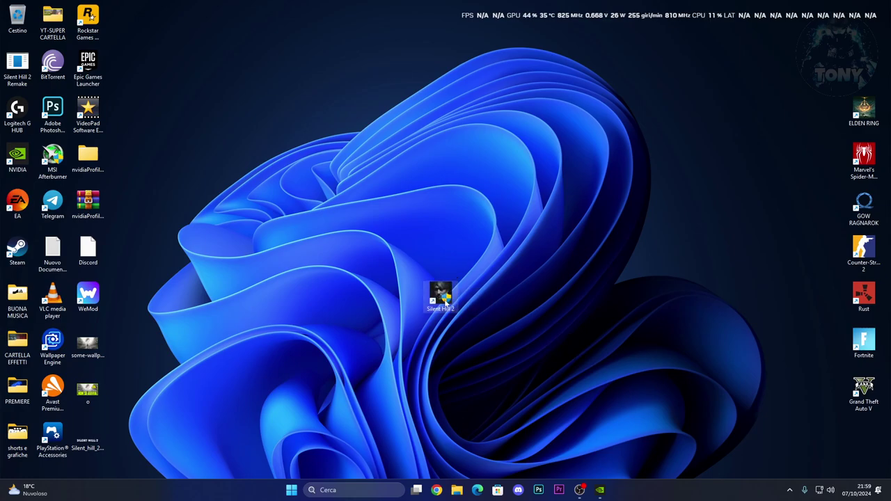
right_click(443, 298)
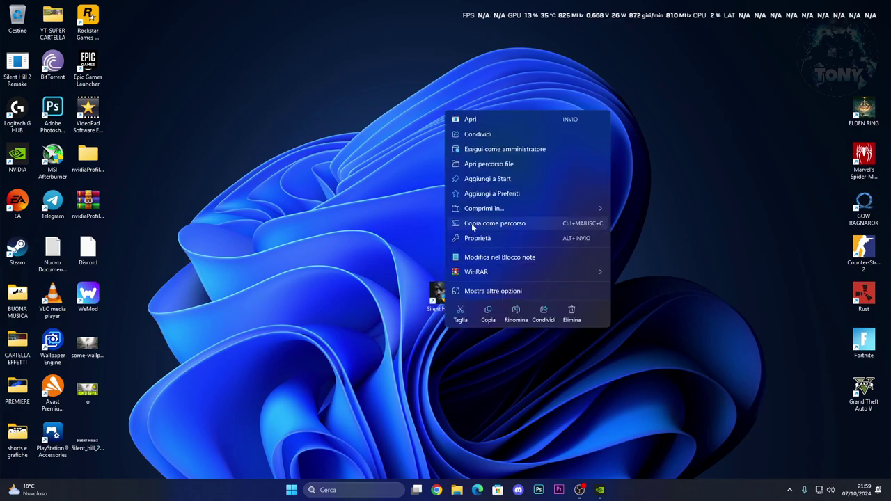
click(478, 291)
click(473, 292)
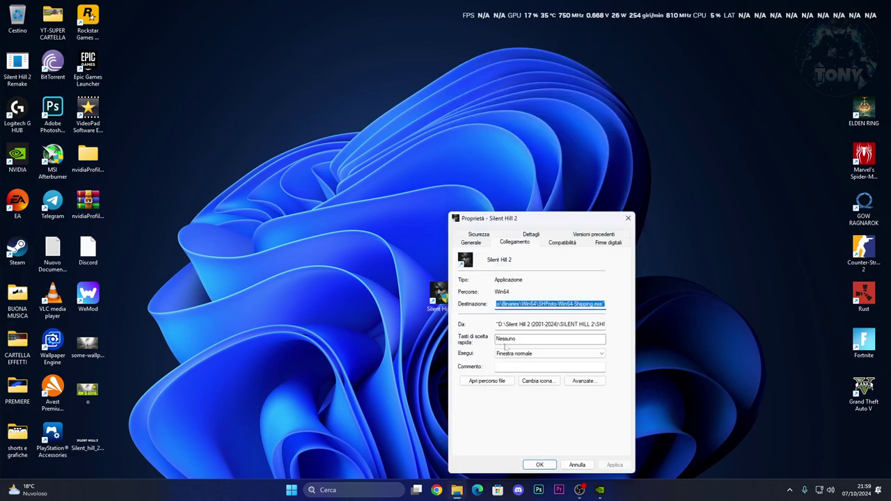
click(561, 244)
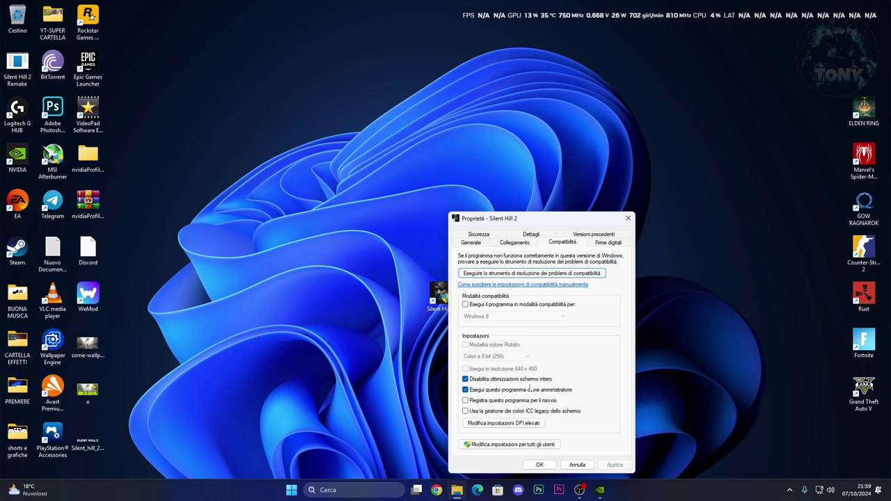
click(539, 464)
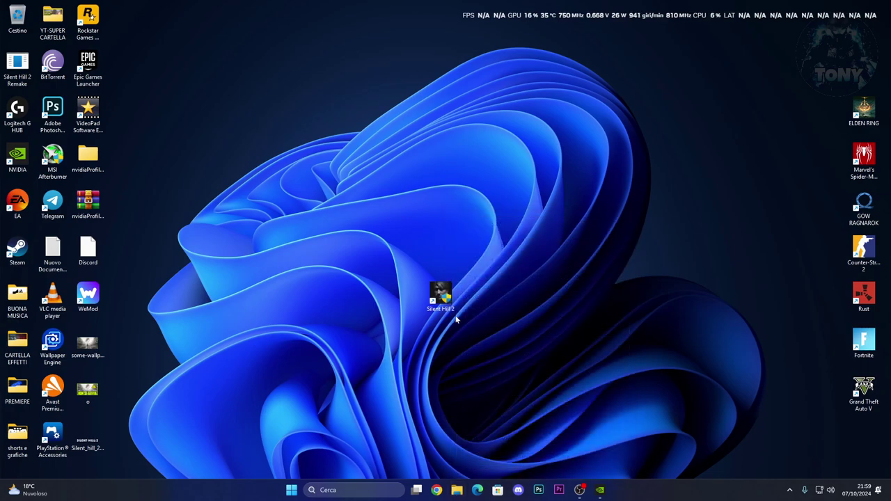
Launch Silent Hill 2 as administrator and allow it to run past the SmartScreen block.
right_click(446, 297)
click(488, 146)
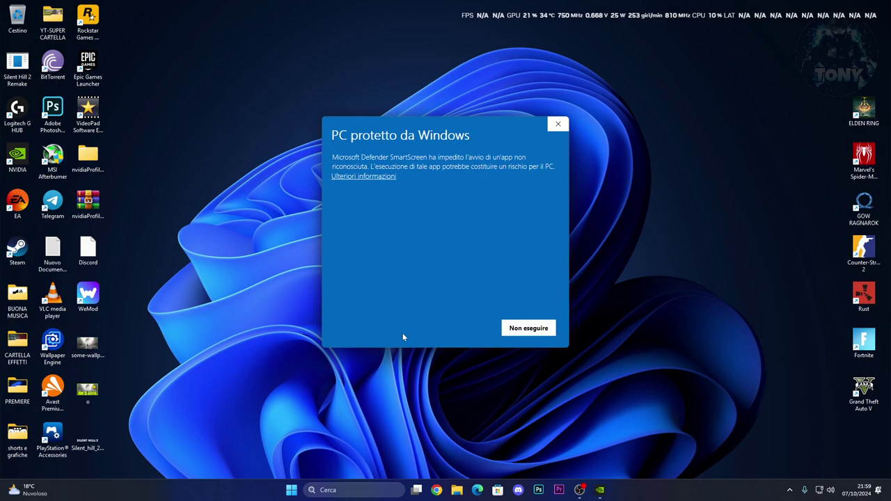
click(364, 176)
click(452, 327)
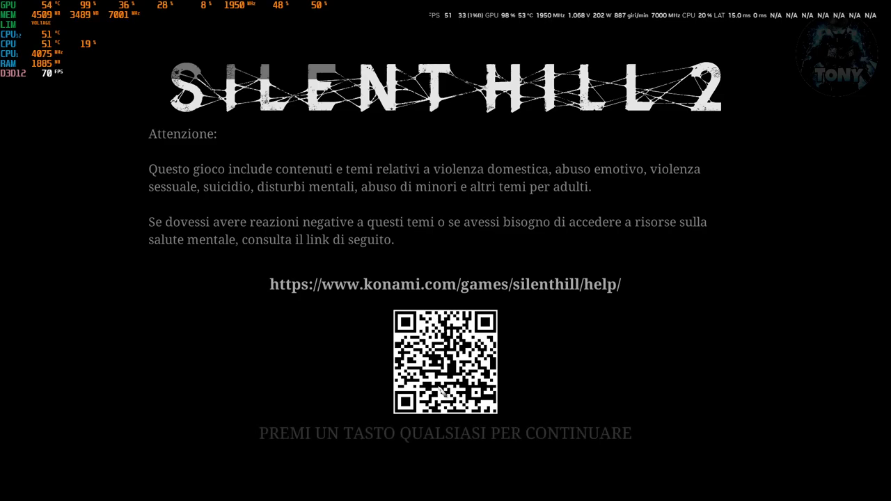
Continue past the content warning and start a new game with Normale difficulties and the Predefinita graphics mode.
key(Return)
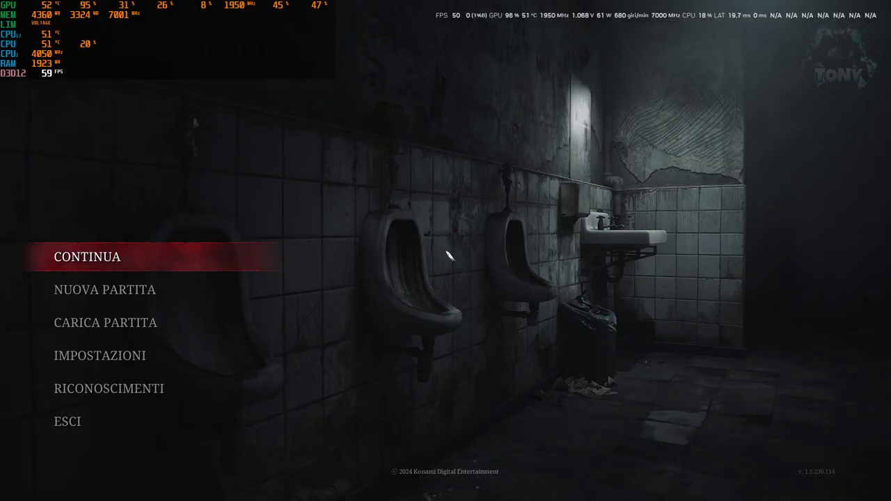
click(109, 298)
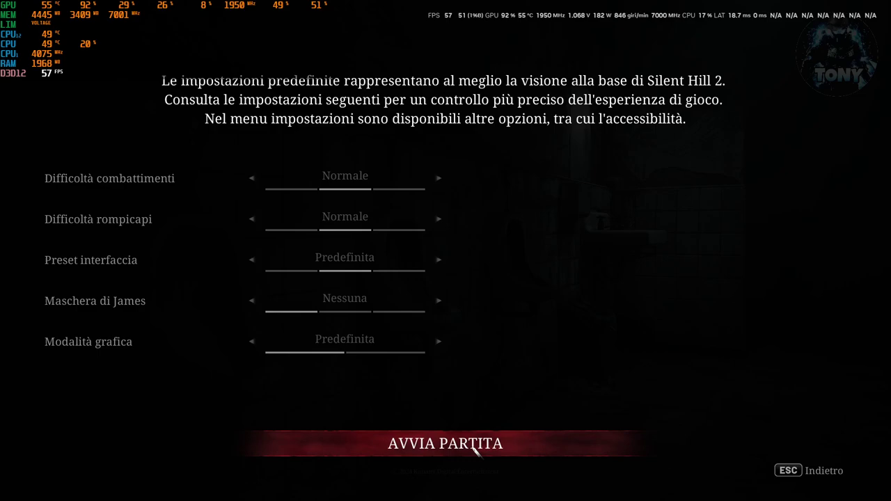
click(461, 450)
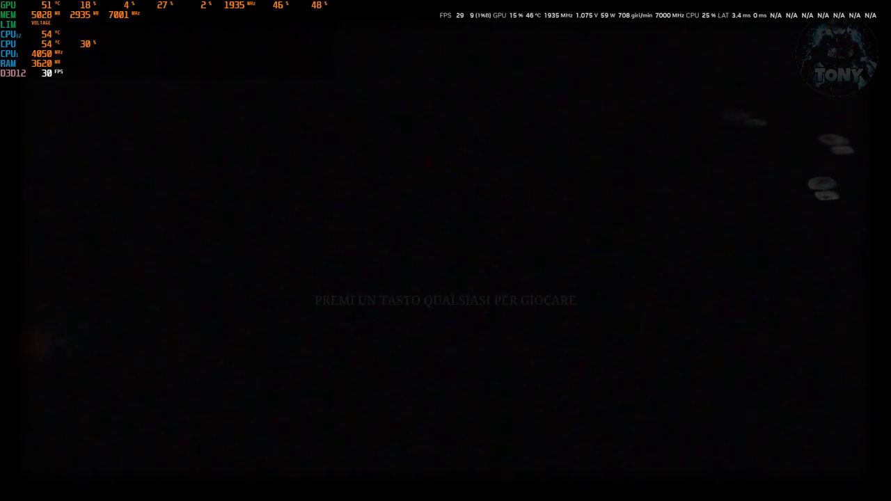
key(Return)
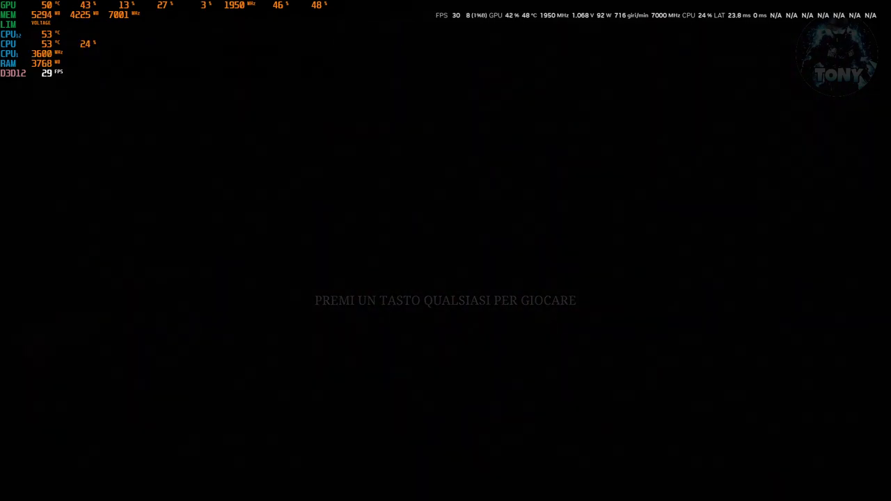